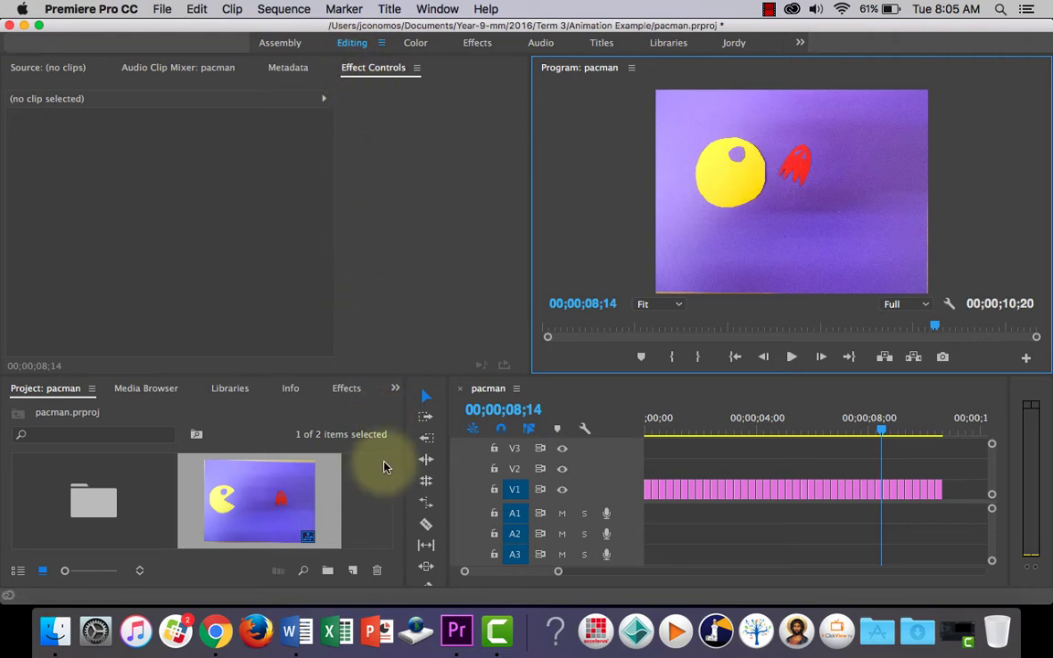
# Import 8-Bit Dubstep IV.wav from the pacman folder into the project
pyautogui.click(162, 9)
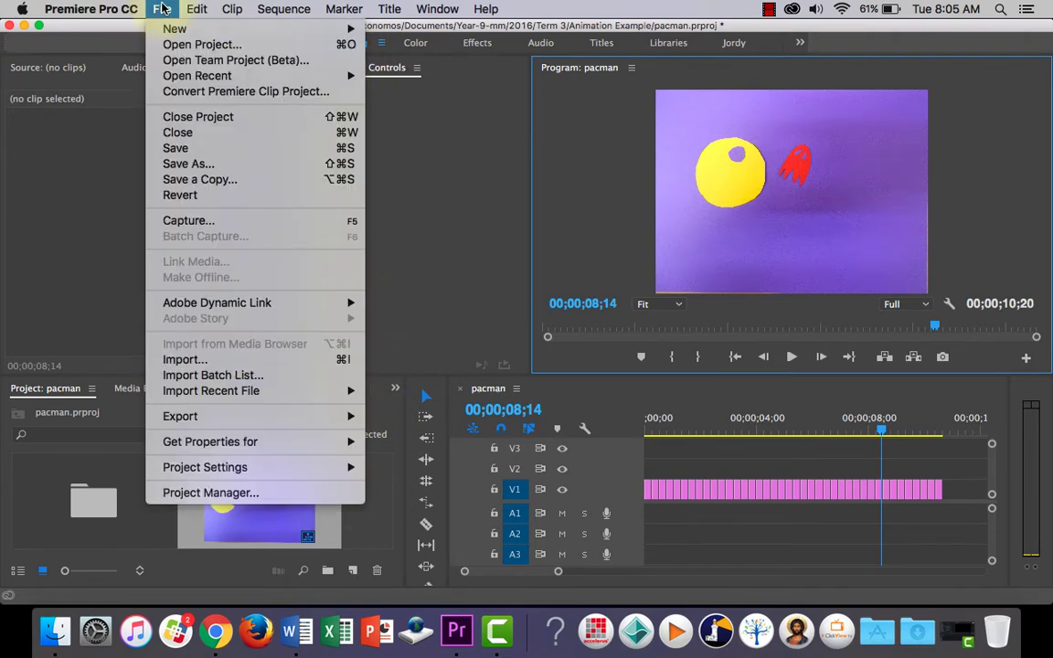
pyautogui.click(290, 356)
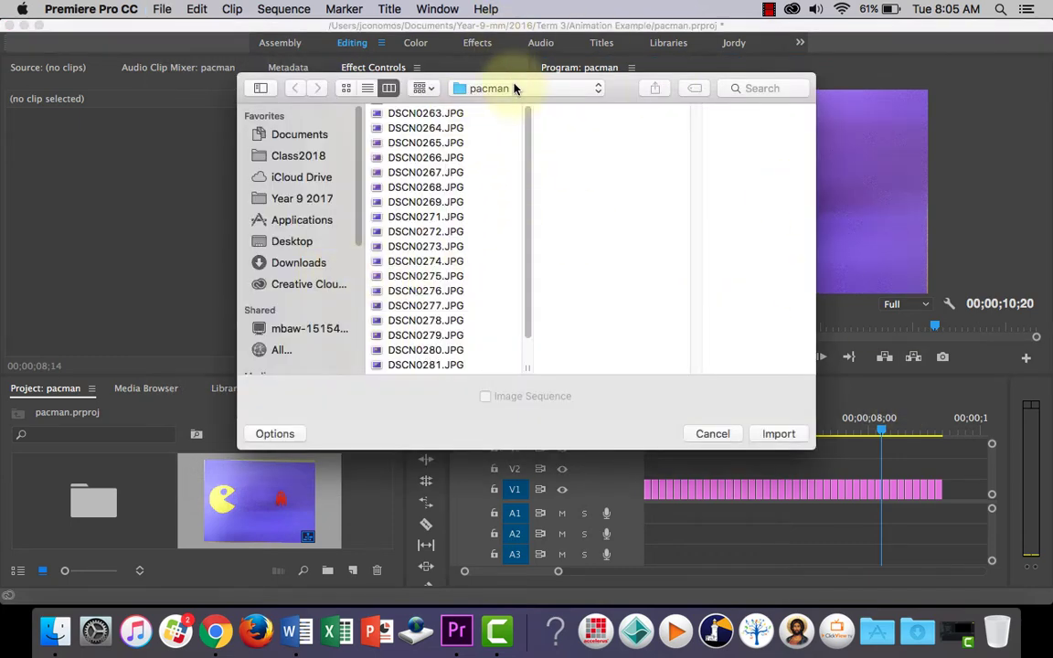
pyautogui.moveTo(503, 83); pyautogui.dragTo(392, 45)
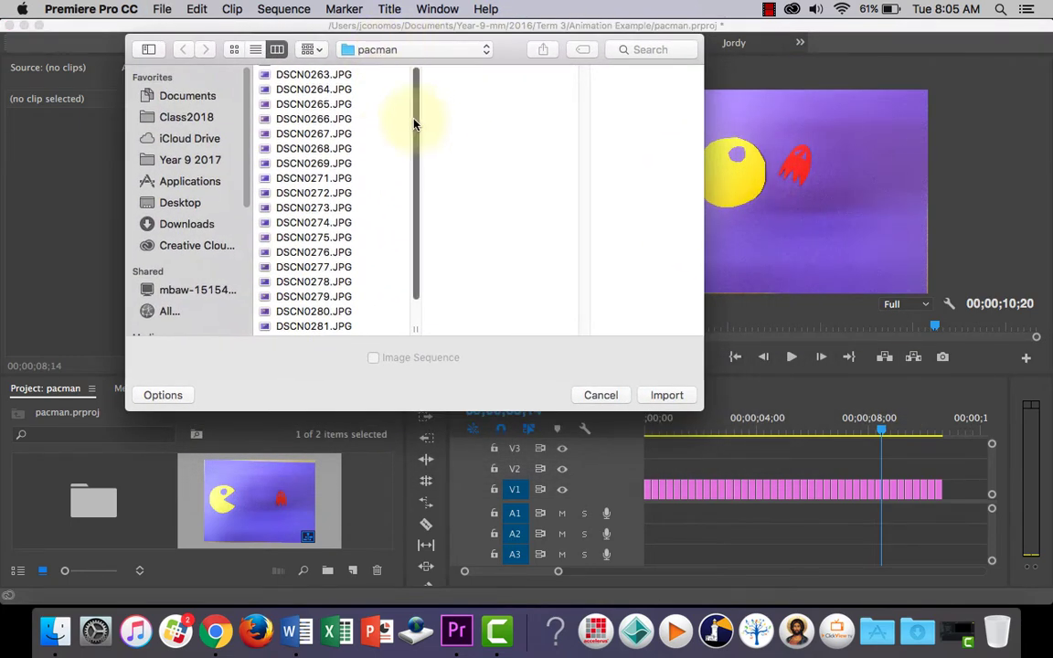
pyautogui.scroll(1, 411, 83)
pyautogui.click(324, 72)
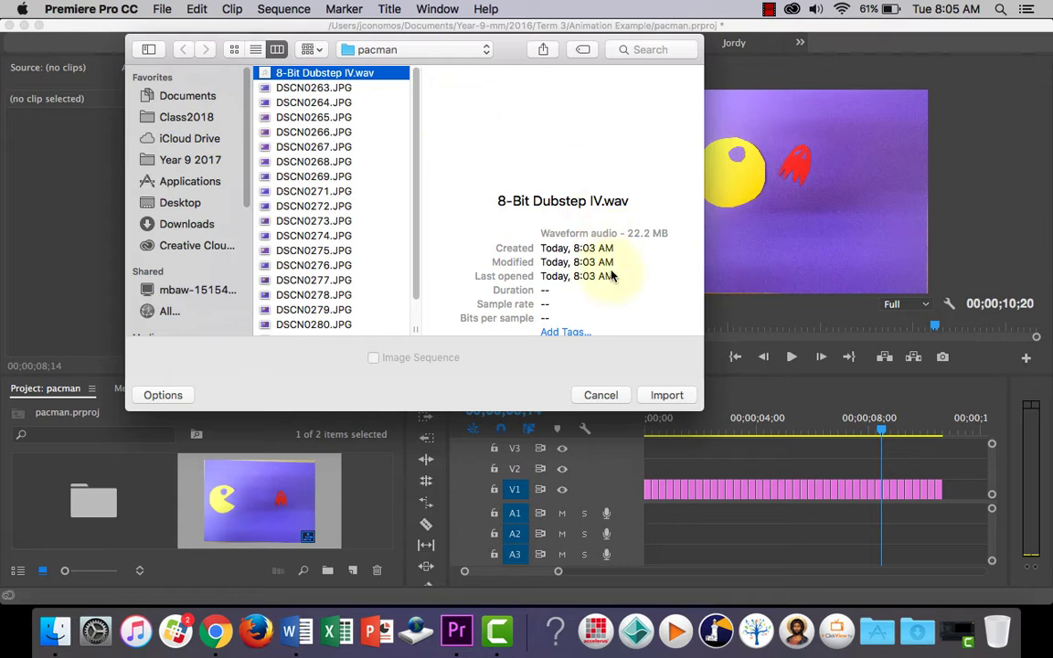
pyautogui.click(666, 395)
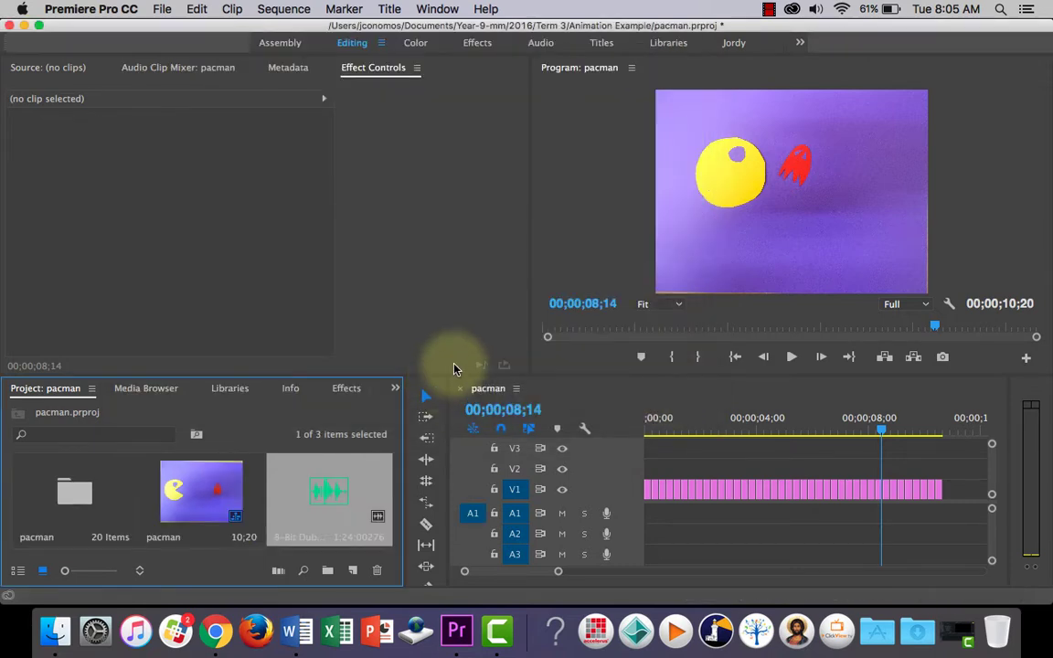
# Preview 8-Bit Dubstep IV.wav in the Source monitor, then jump to about 14 seconds
pyautogui.doubleClick(330, 494)
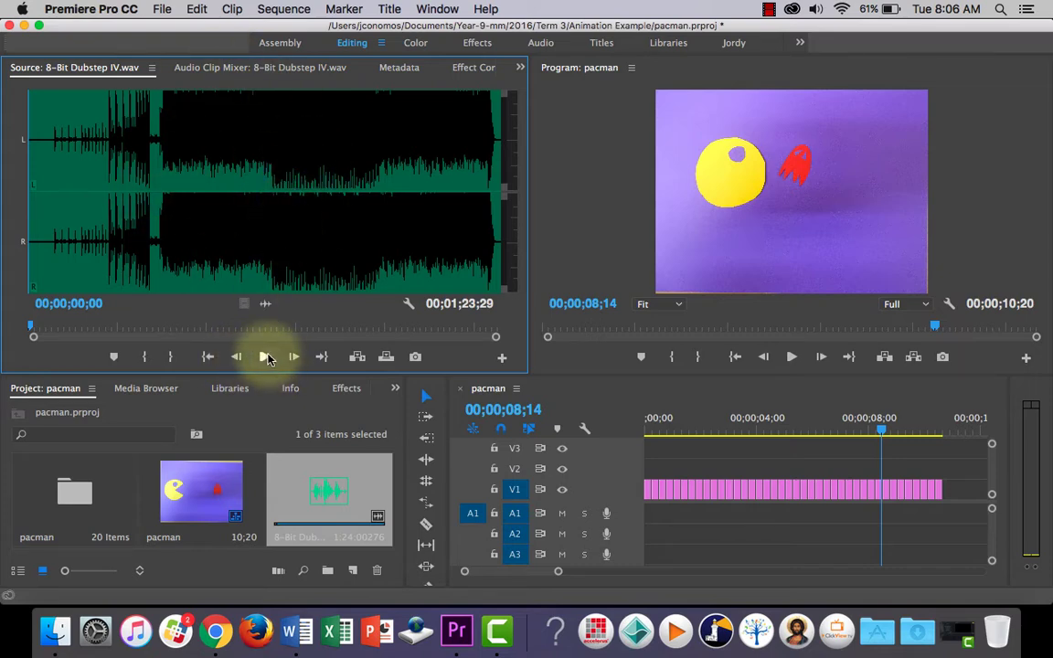
pyautogui.click(265, 358)
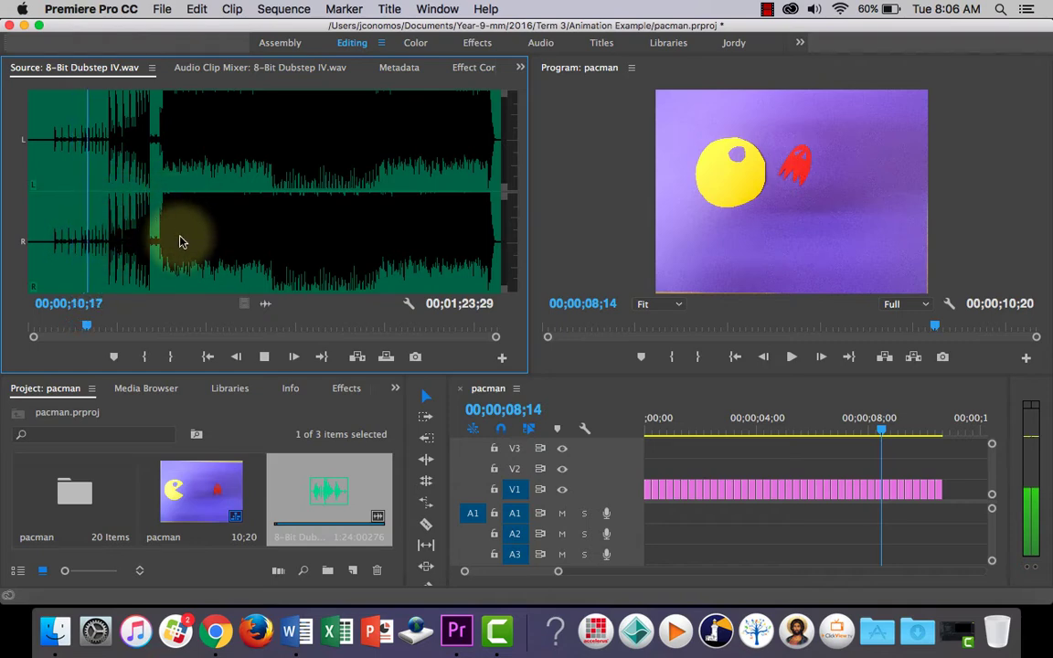
pyautogui.click(265, 358)
pyautogui.moveTo(117, 326); pyautogui.dragTo(157, 329)
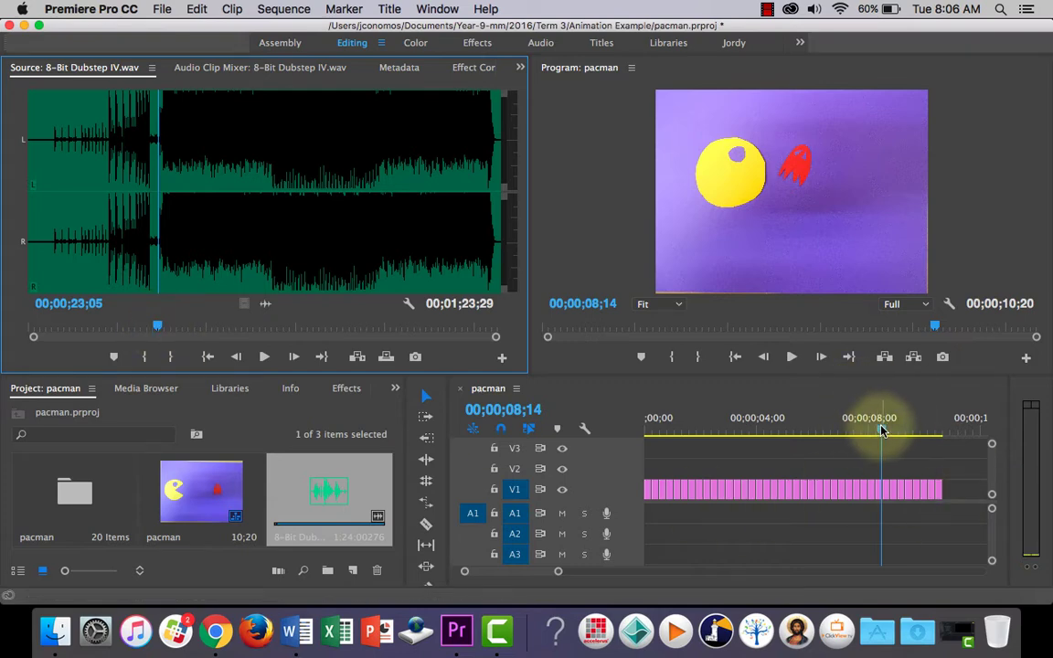
# Scrub the sequence toward the GAME OVER frame and mark an in point at 00;00;10;11
pyautogui.moveTo(882, 431); pyautogui.dragTo(725, 431)
pyautogui.moveTo(585, 438); pyautogui.dragTo(934, 417)
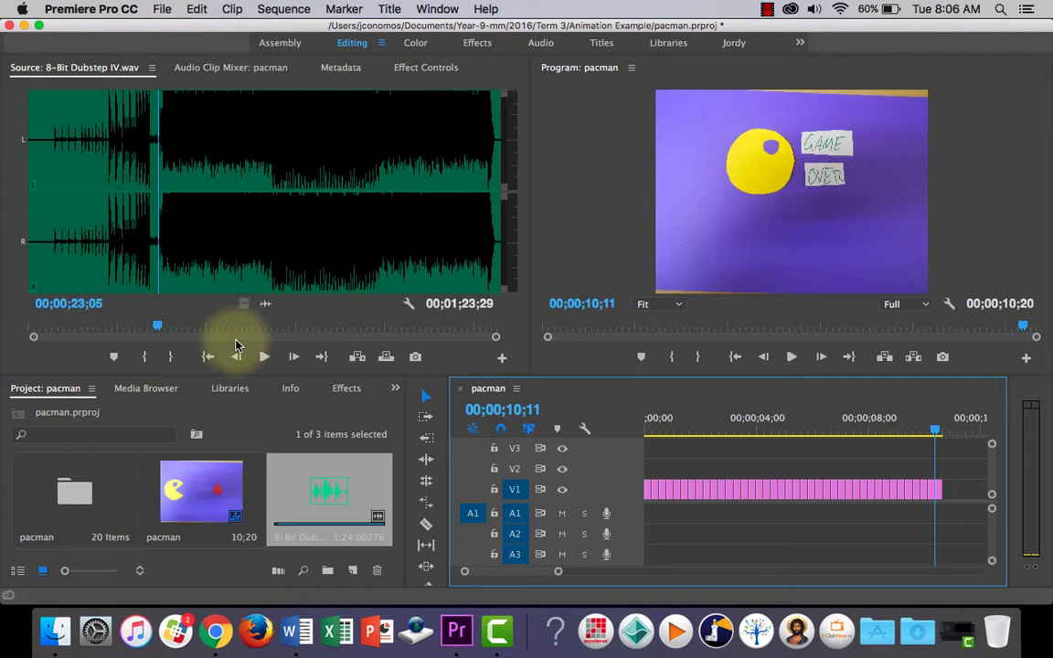
pyautogui.press('i')
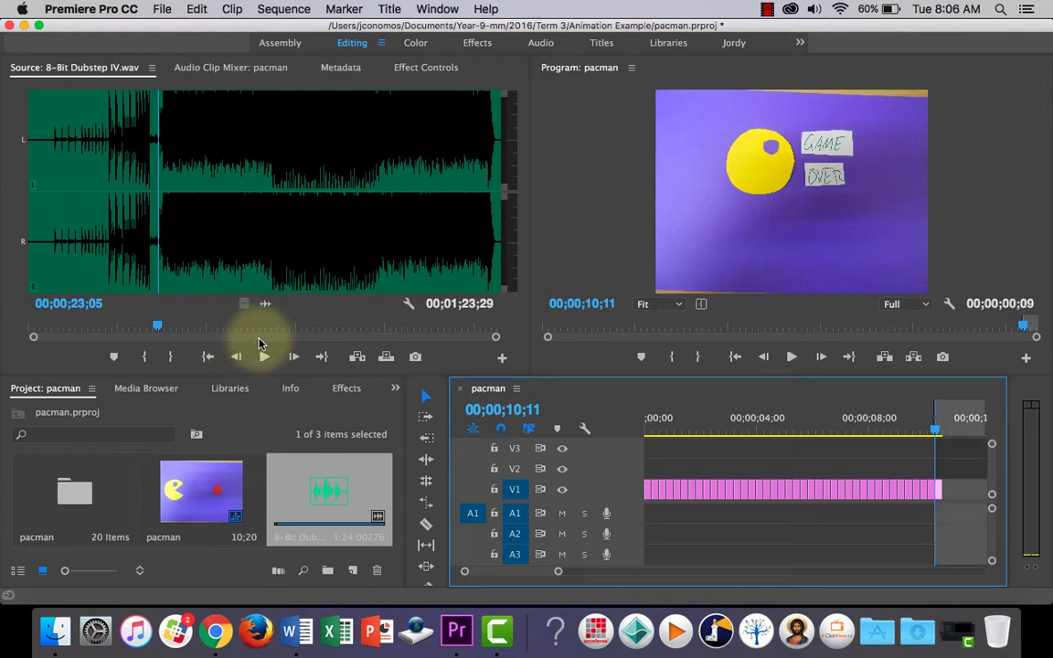
# Mark the music's in point at 00;00;11;11 and out point at 00;00;22;26
pyautogui.click(209, 242)
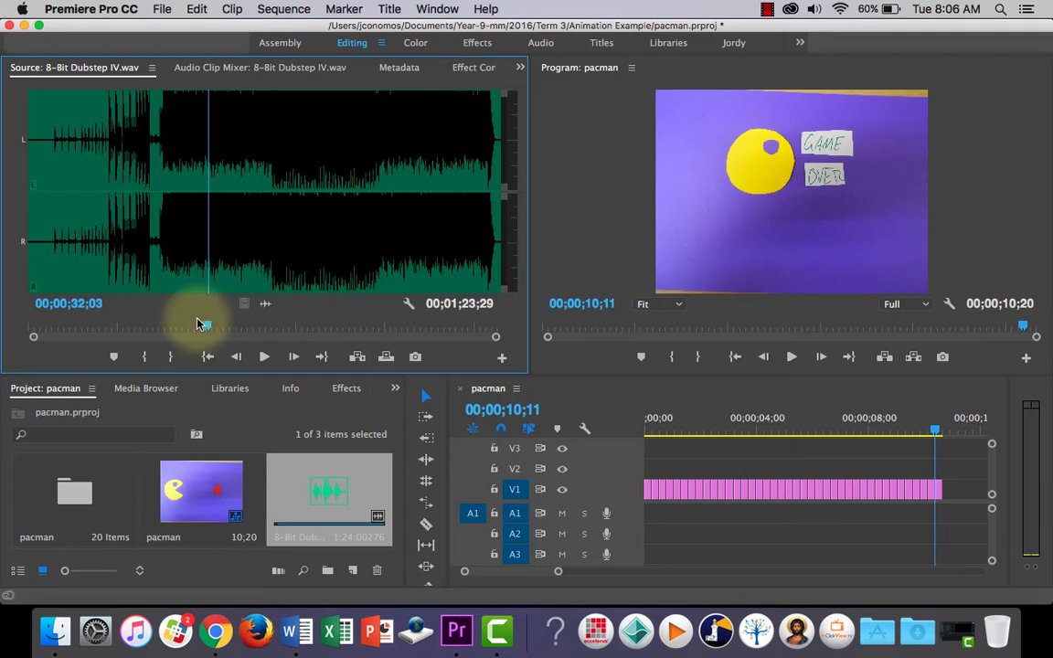
pyautogui.moveTo(197, 325); pyautogui.dragTo(88, 335)
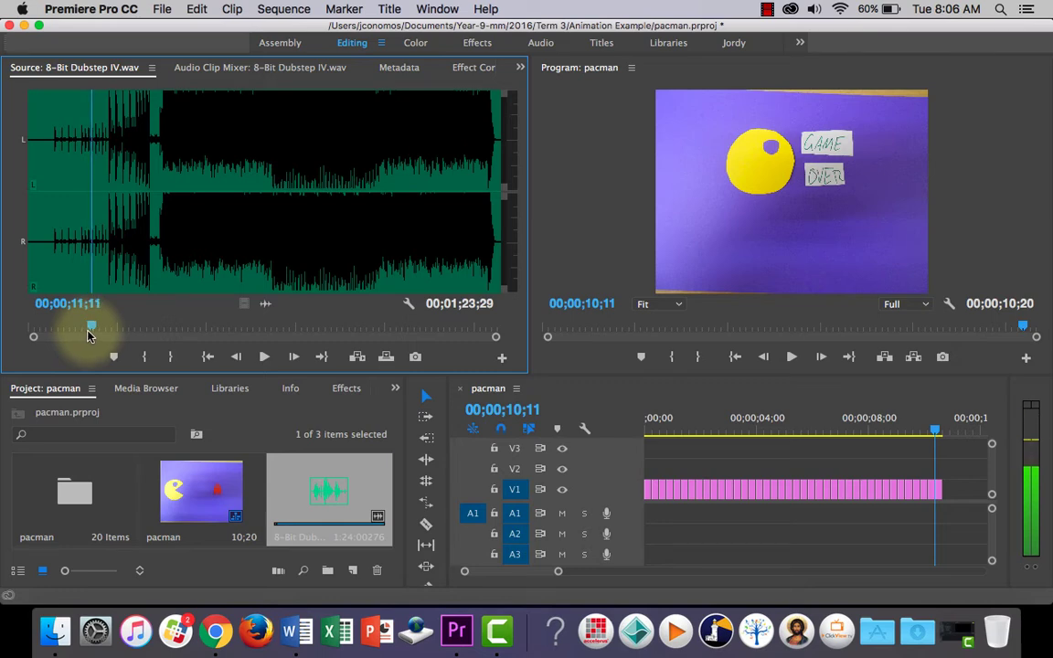
pyautogui.press('i')
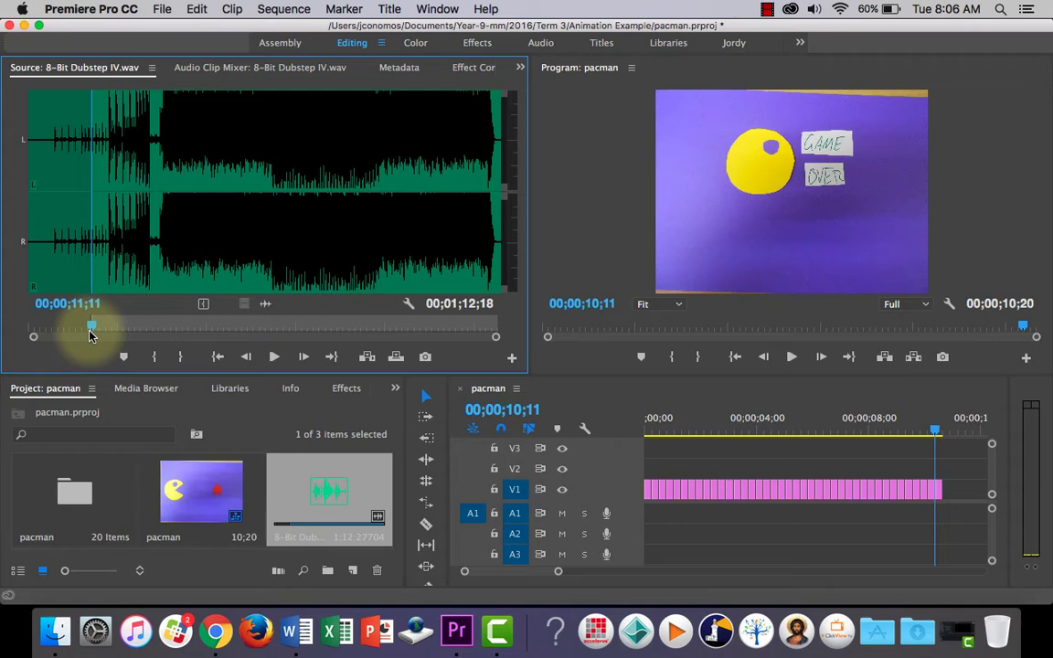
pyautogui.keyDown('alt'); pyautogui.click(156, 358); pyautogui.keyUp('alt')
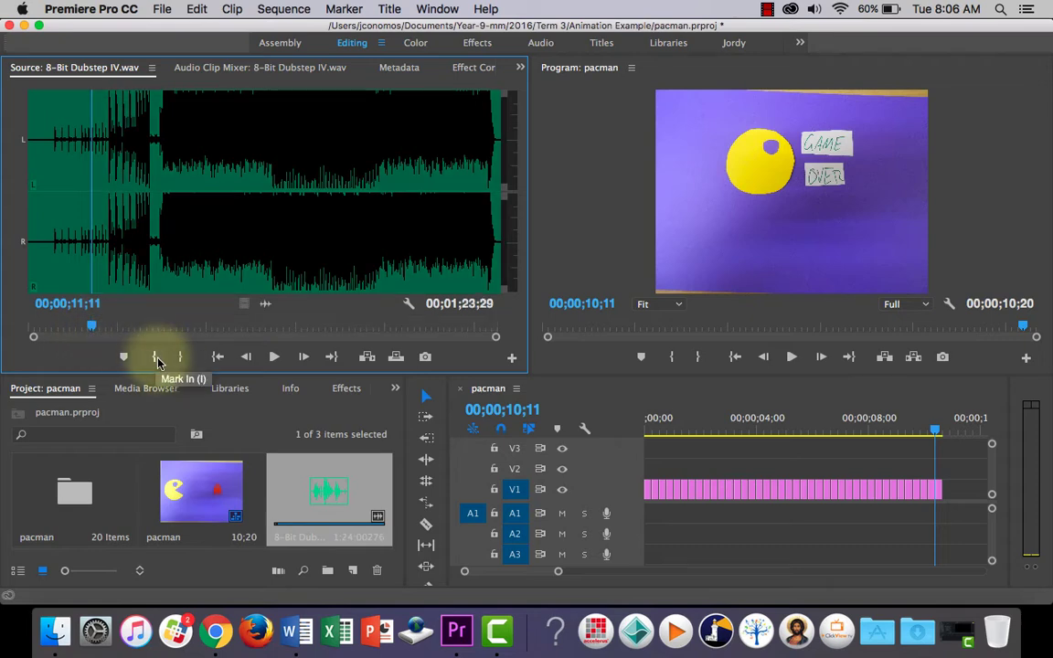
pyautogui.click(153, 358)
pyautogui.moveTo(91, 325); pyautogui.dragTo(159, 326)
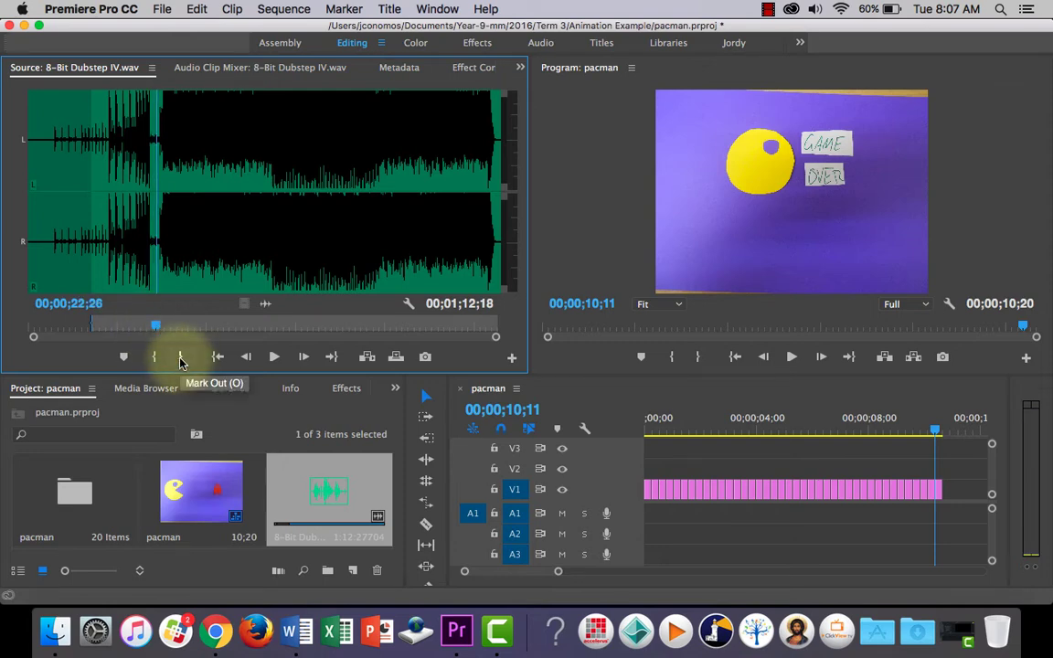
pyautogui.click(181, 357)
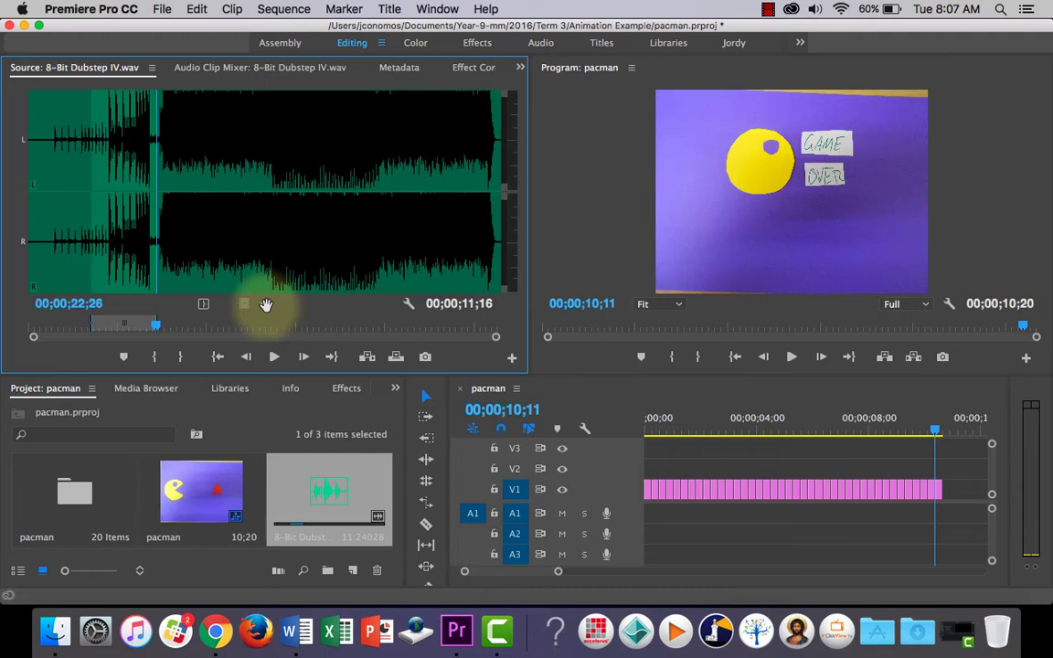
# Place the marked music audio on A1 at the sequence start and play the sequence
pyautogui.moveTo(265, 309); pyautogui.dragTo(649, 519)
pyautogui.moveTo(947, 437); pyautogui.dragTo(593, 429)
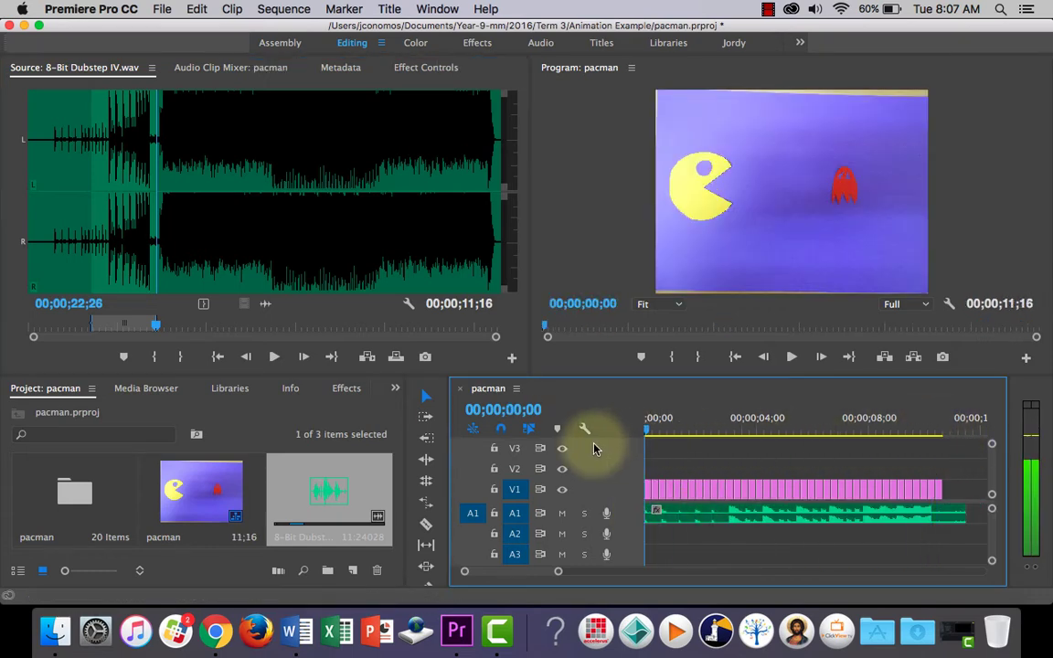
pyautogui.click(791, 358)
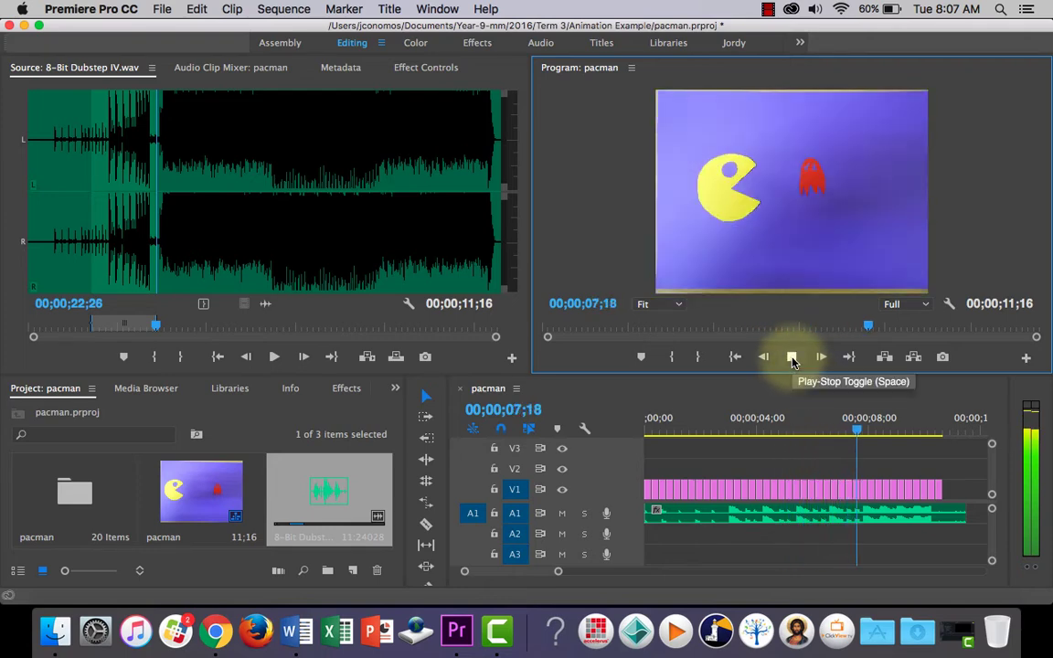
# Trim the A1 music to end with the video at 00;00;10;20, then replay from the start
pyautogui.click(791, 357)
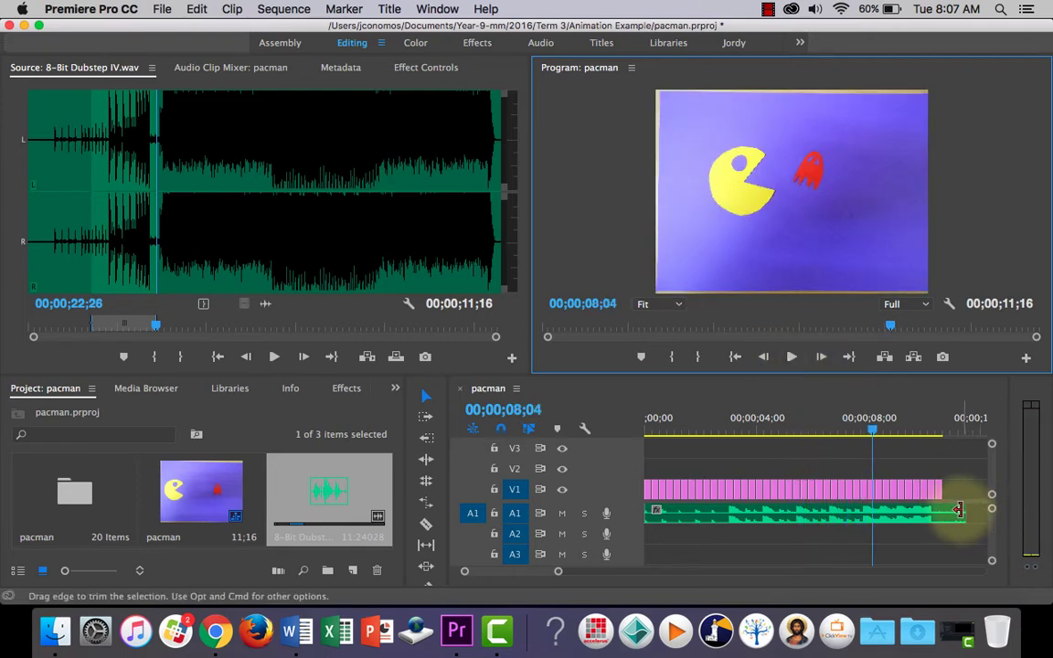
pyautogui.moveTo(959, 515)
pyautogui.mouseDown()
pyautogui.moveTo(987, 507)
pyautogui.moveTo(952, 507)
pyautogui.mouseUp()
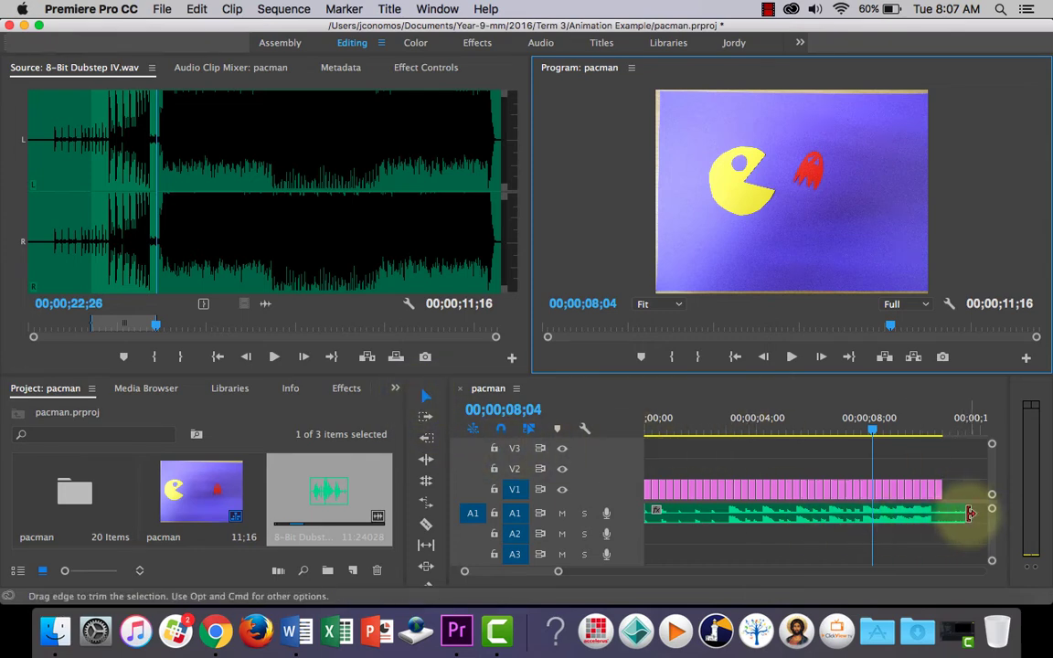
pyautogui.moveTo(960, 514); pyautogui.dragTo(941, 512)
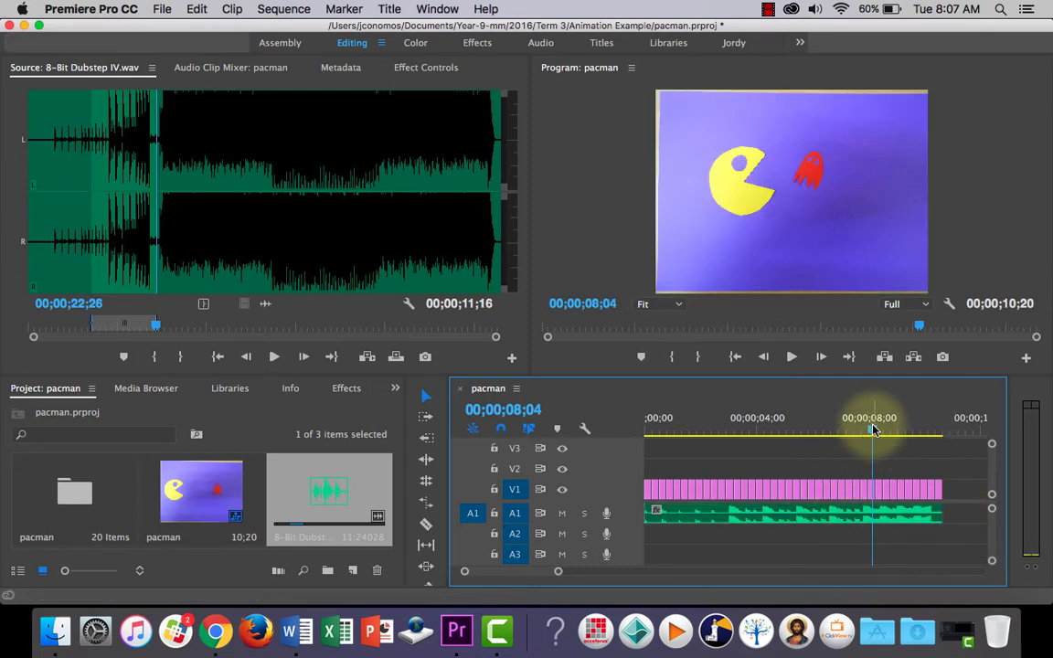
pyautogui.moveTo(873, 429); pyautogui.dragTo(644, 429)
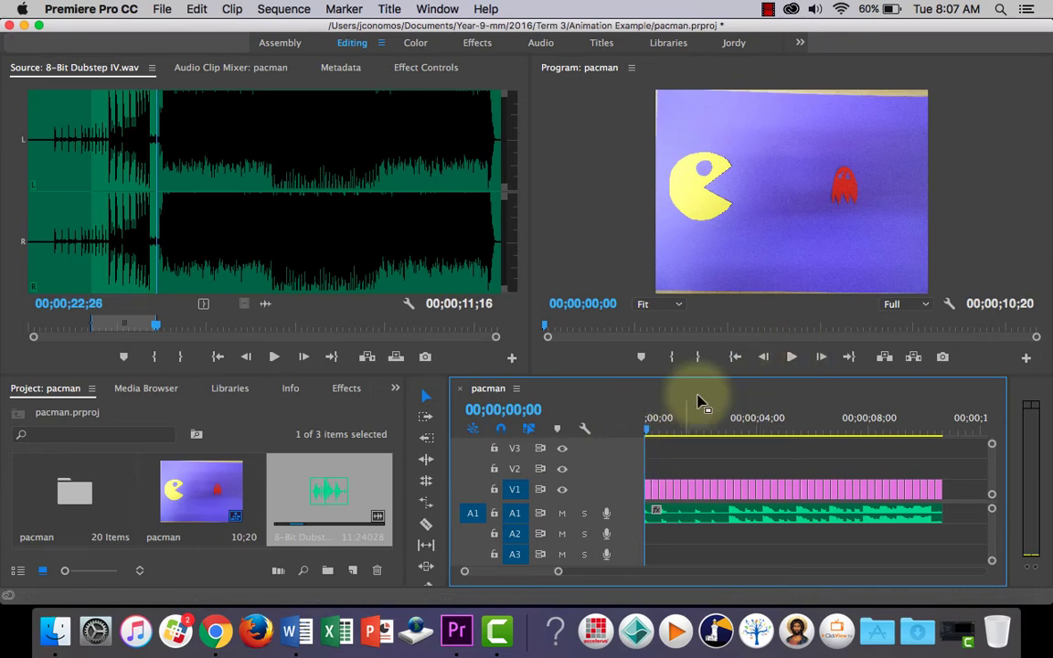
pyautogui.click(792, 357)
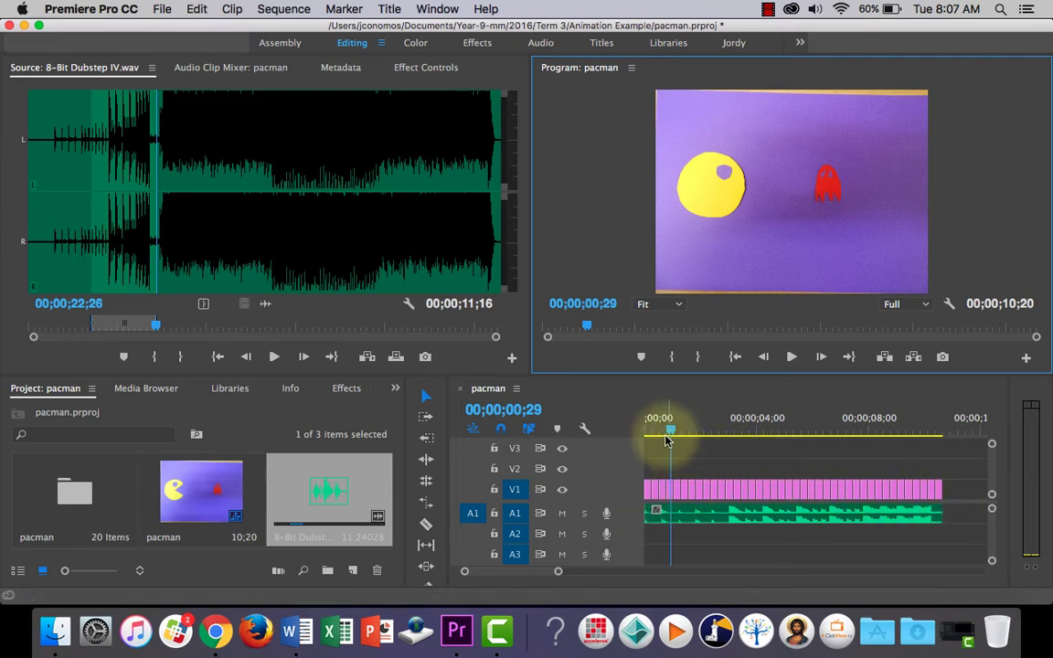
# Show the Effects panel with Audio Transitions > Crossfade expanded
pyautogui.click(345, 390)
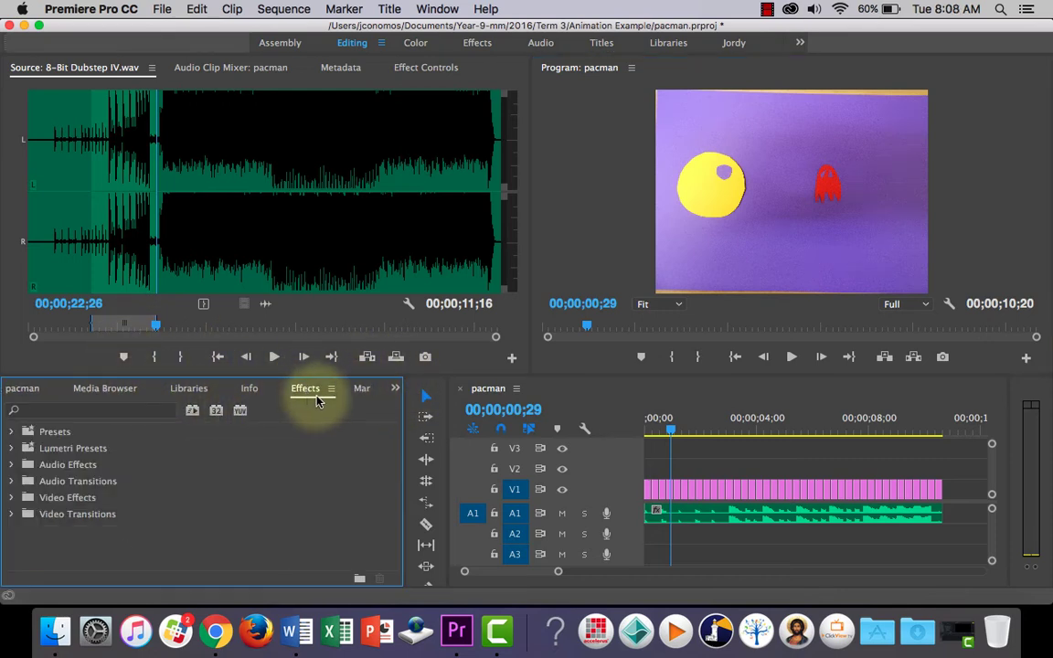
pyautogui.click(395, 389)
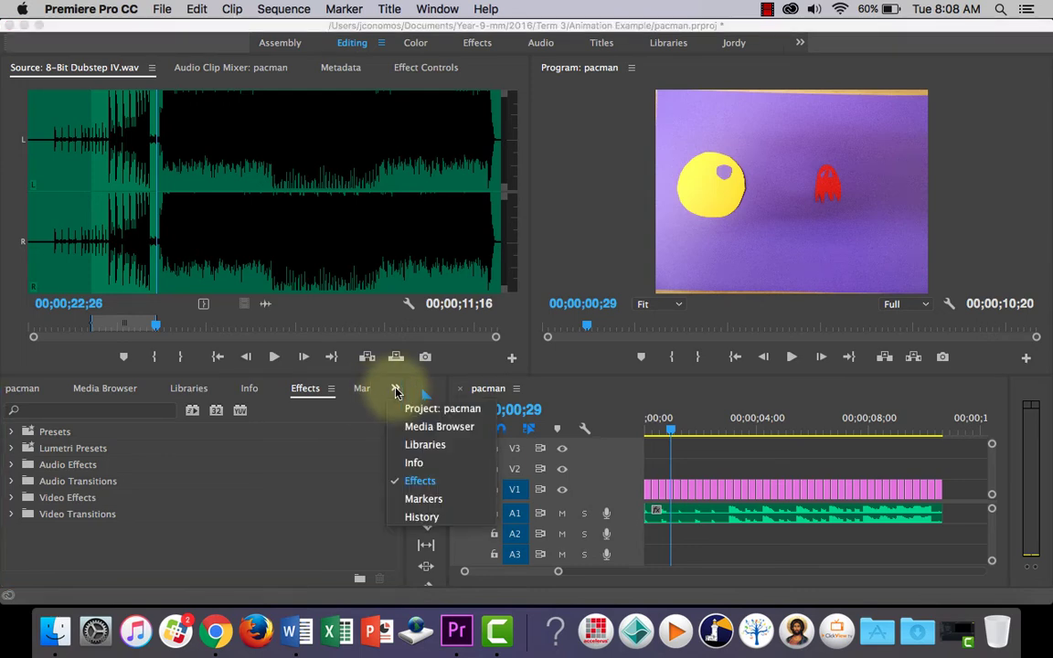
pyautogui.click(413, 483)
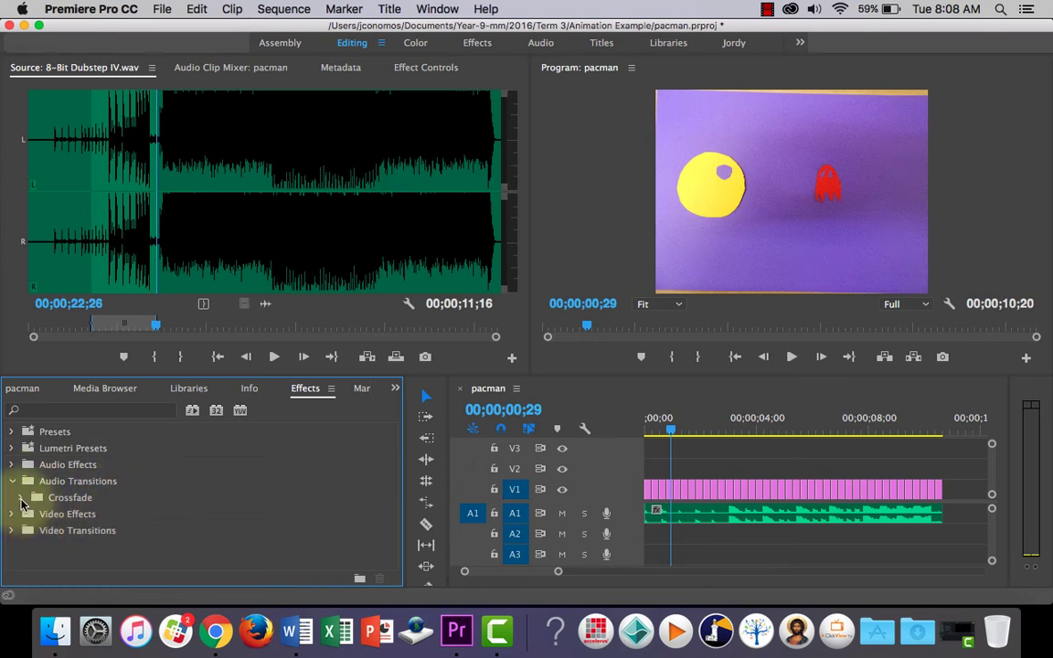
pyautogui.click(21, 498)
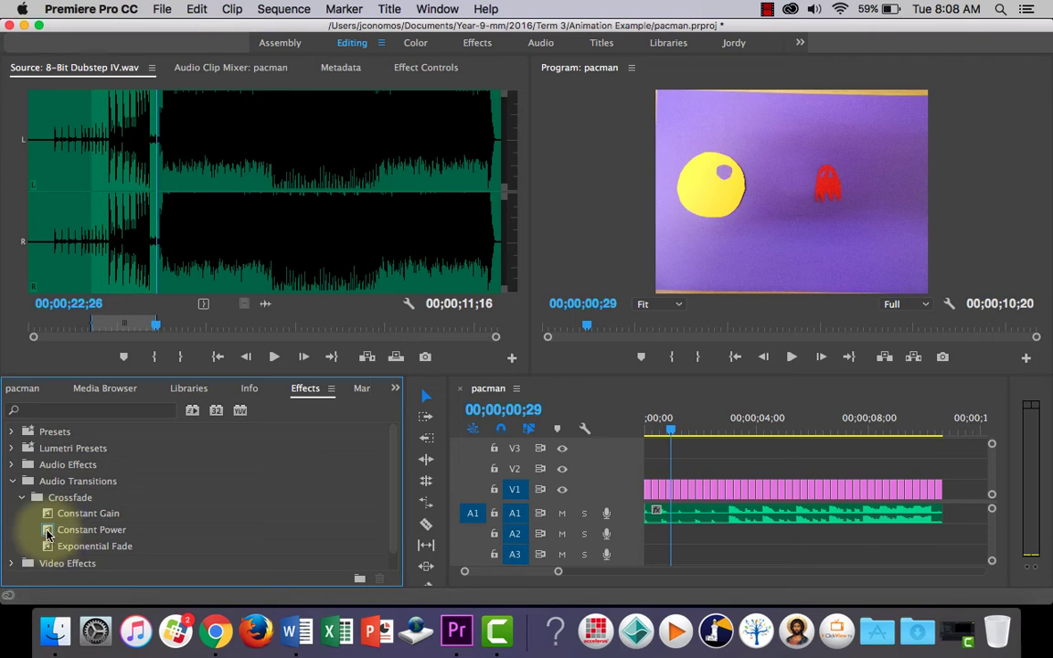
# Apply Constant Power crossfades to the start and end of the A1 music, then scrub to preview
pyautogui.moveTo(48, 534); pyautogui.dragTo(651, 514)
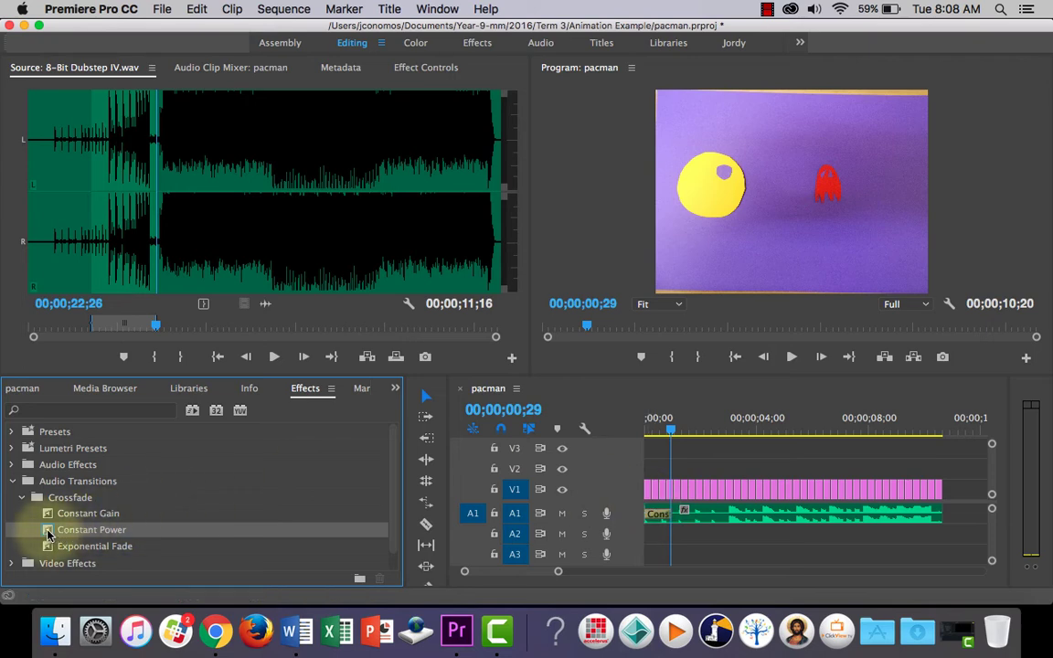
pyautogui.moveTo(47, 534); pyautogui.dragTo(937, 517)
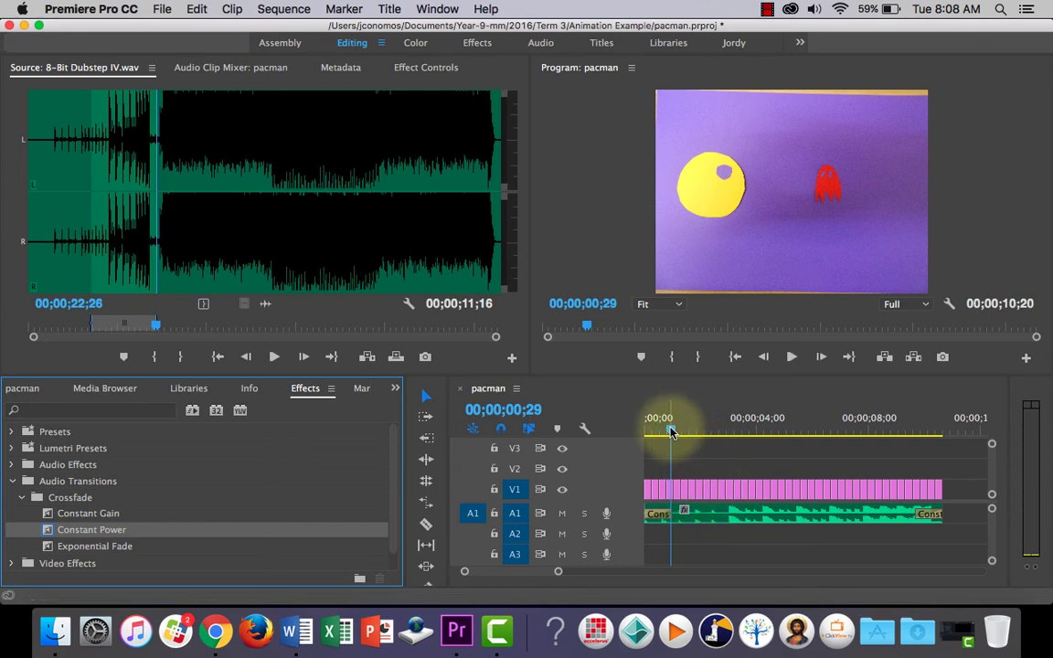
pyautogui.moveTo(671, 431); pyautogui.dragTo(903, 431)
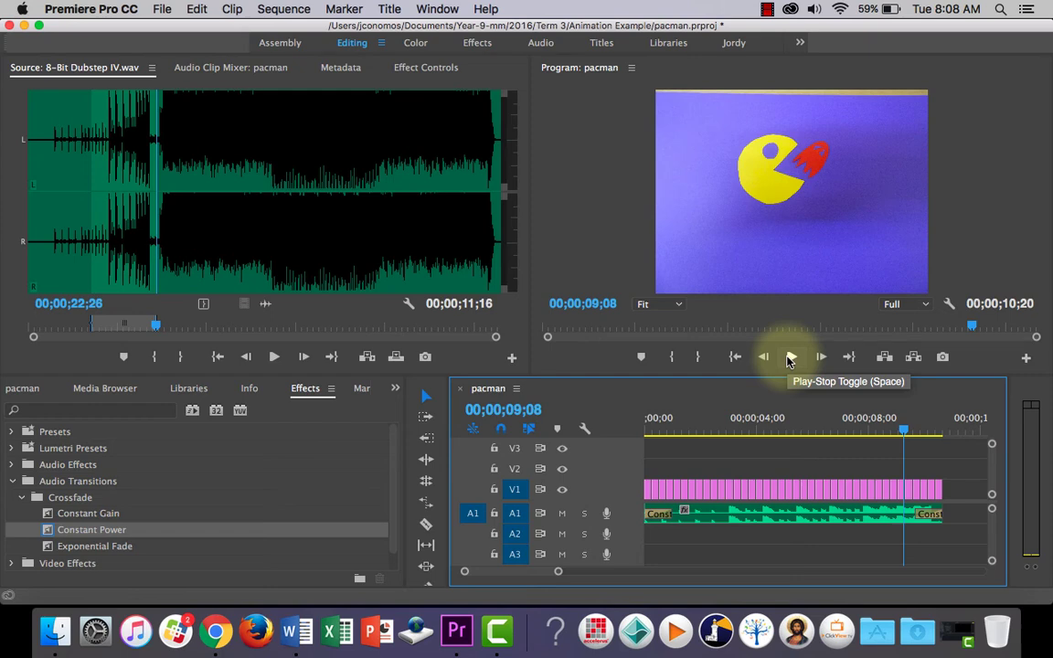
pyautogui.click(852, 425)
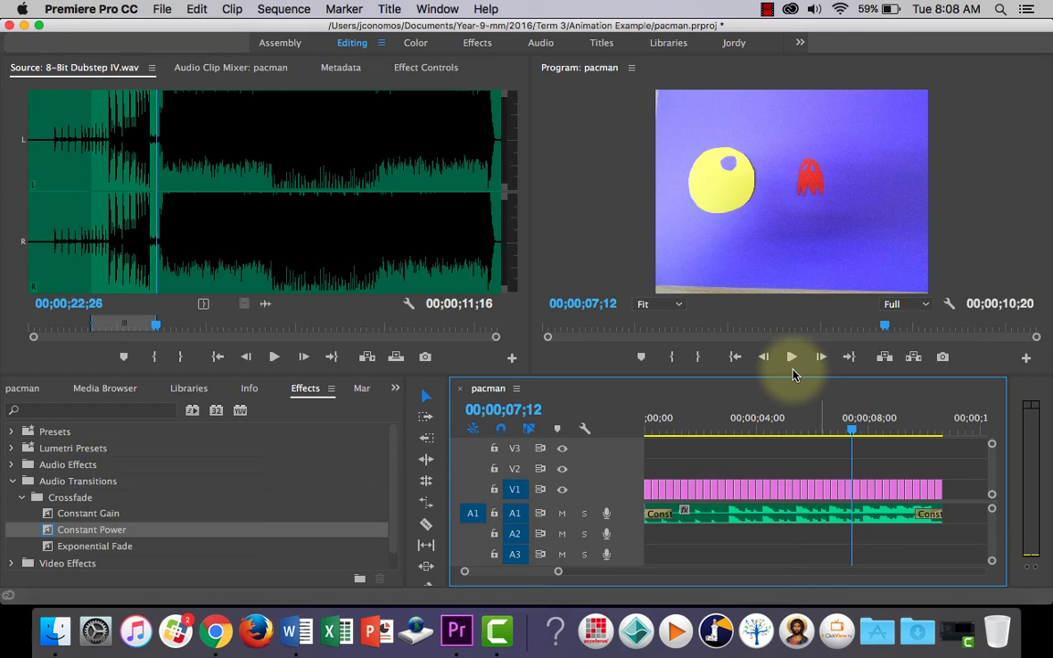
pyautogui.click(791, 358)
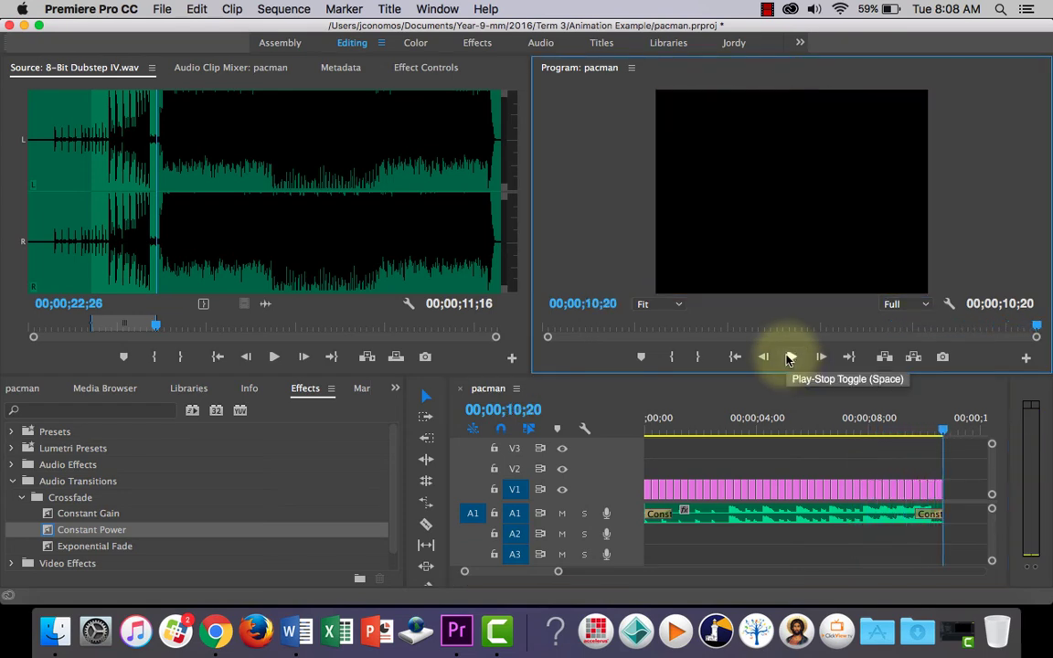
pyautogui.moveTo(660, 426); pyautogui.dragTo(629, 429)
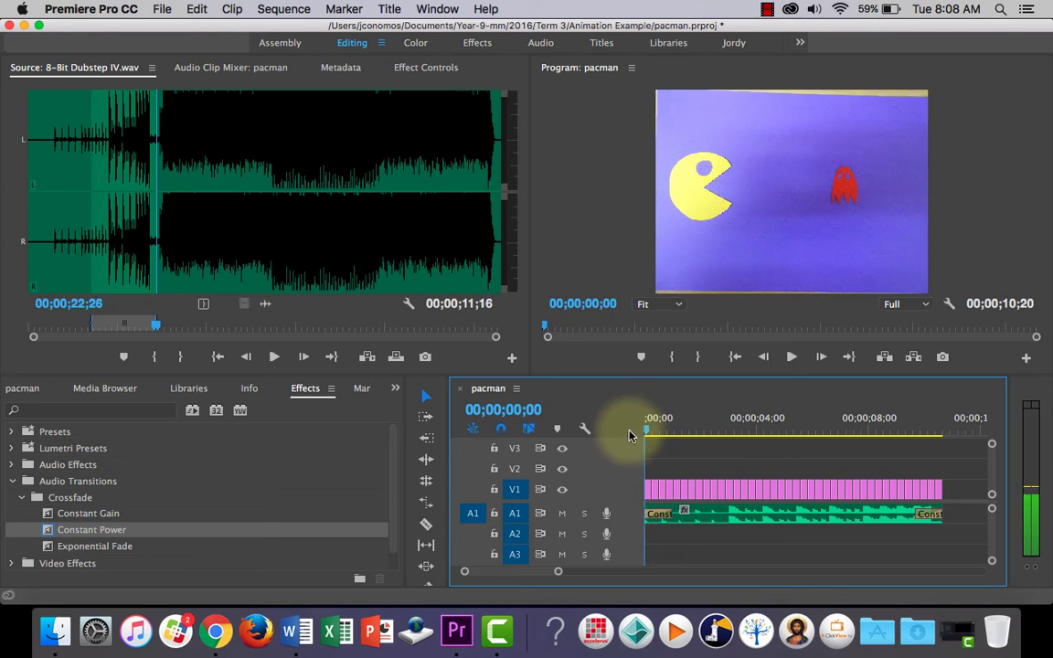
pyautogui.click(790, 357)
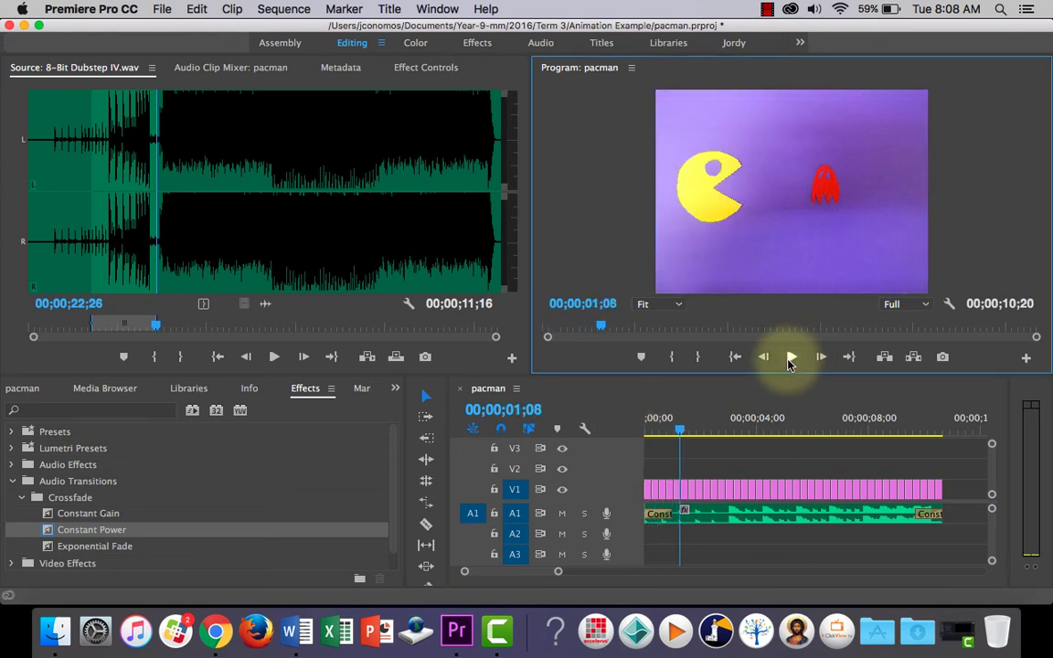
# Lengthen the opening Constant Power fade to 00;00;01;17 and play it back from the start
pyautogui.click(660, 519)
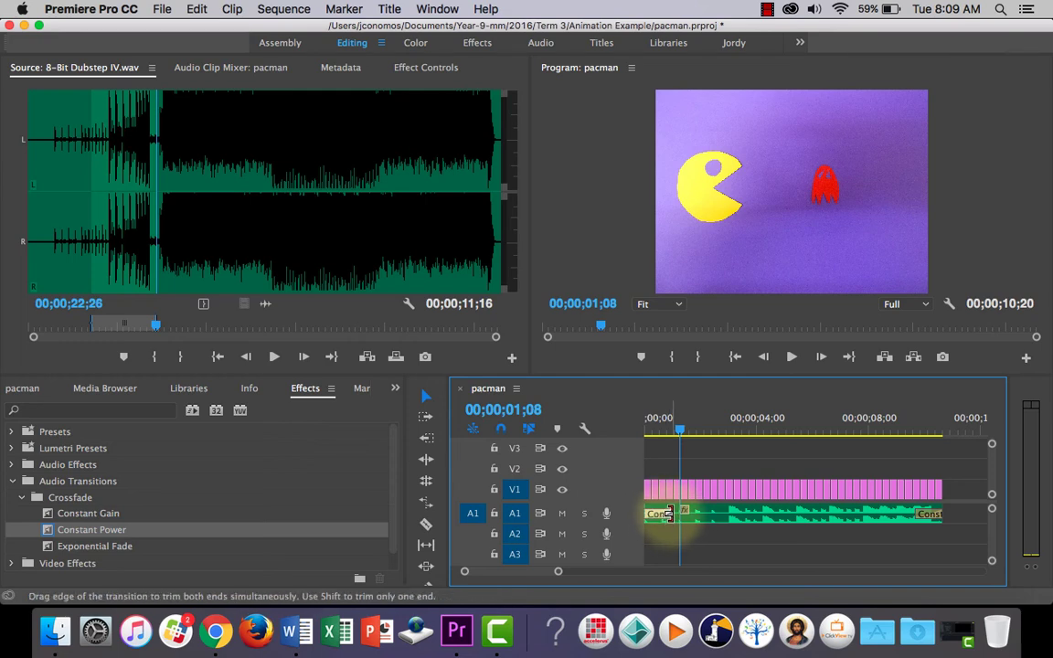
pyautogui.moveTo(672, 514); pyautogui.dragTo(729, 515)
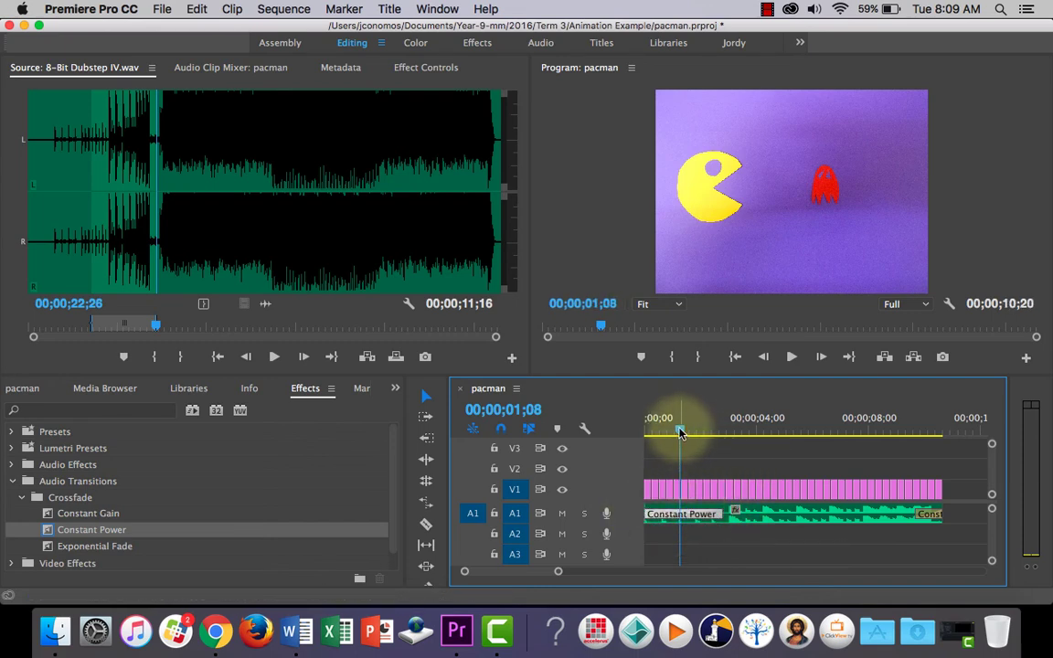
pyautogui.moveTo(679, 426); pyautogui.dragTo(624, 433)
pyautogui.click(791, 356)
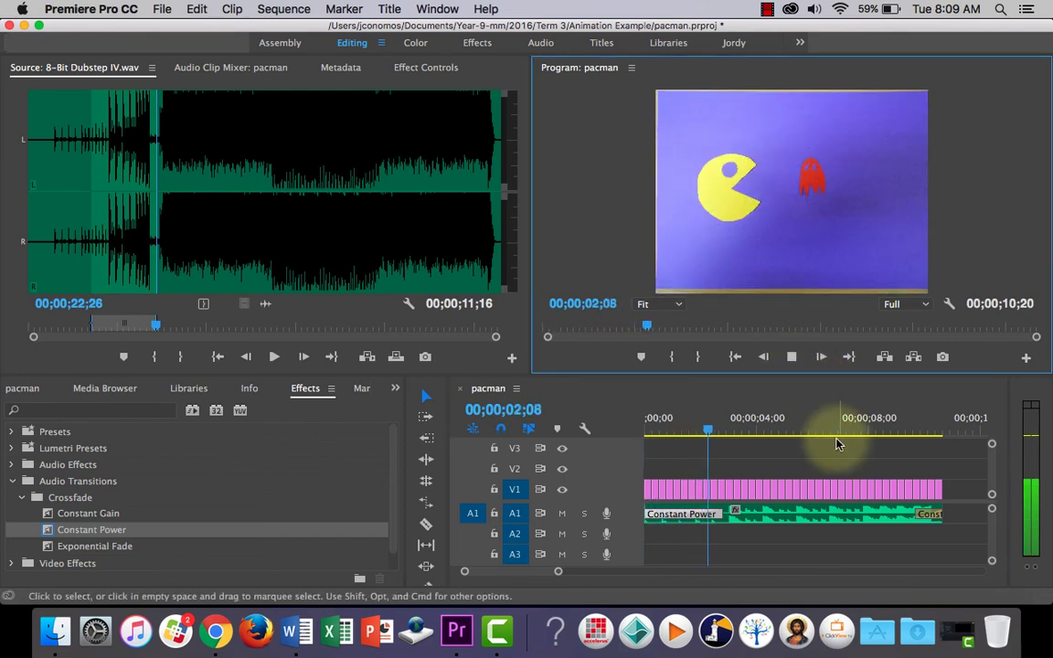
pyautogui.click(791, 356)
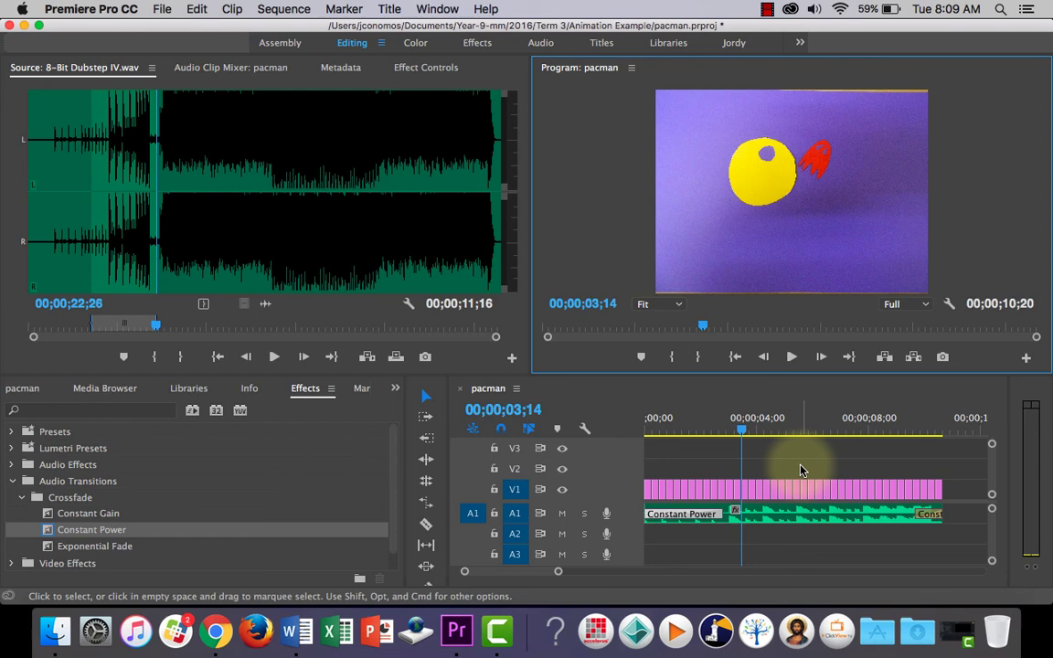